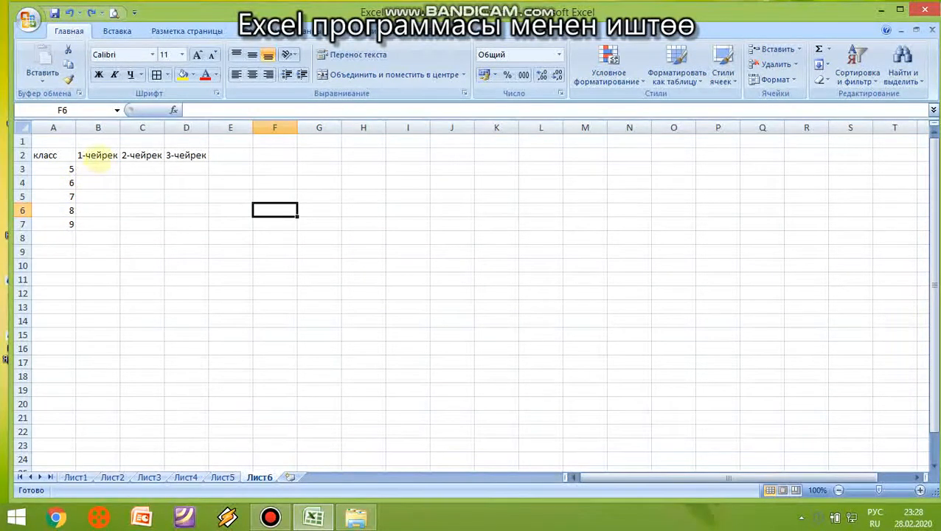
left_click(88, 157)
left_click(143, 158)
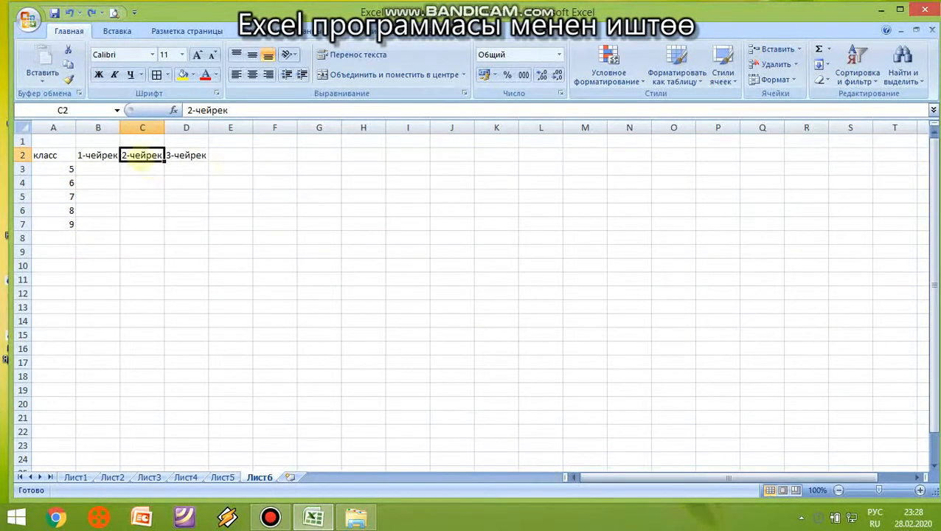
left_click(192, 158)
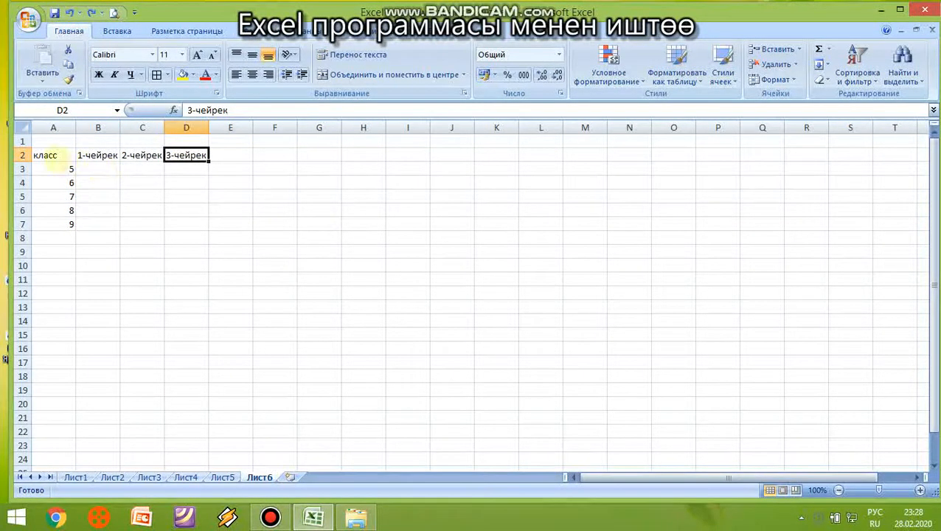
Apply all borders to the class and quarter table in A2:D7.
left_click_drag(44, 157, 188, 225)
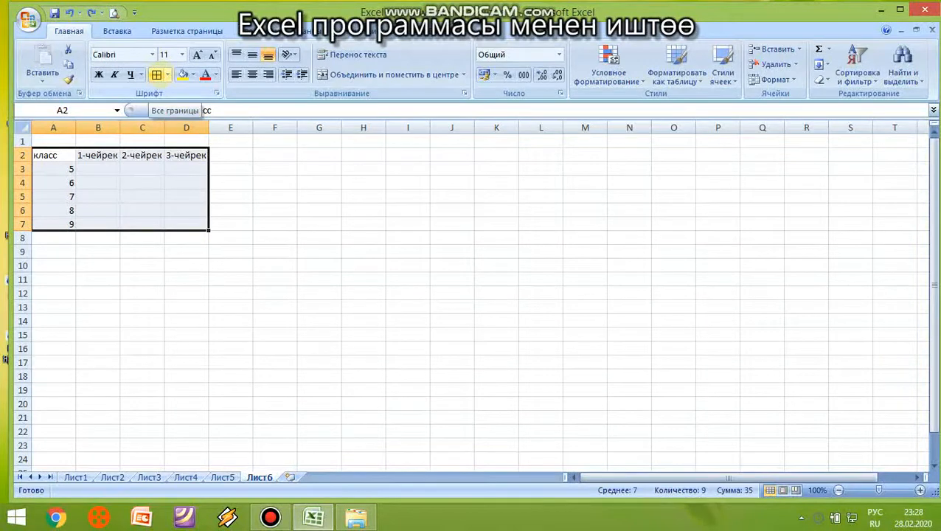
left_click(156, 74)
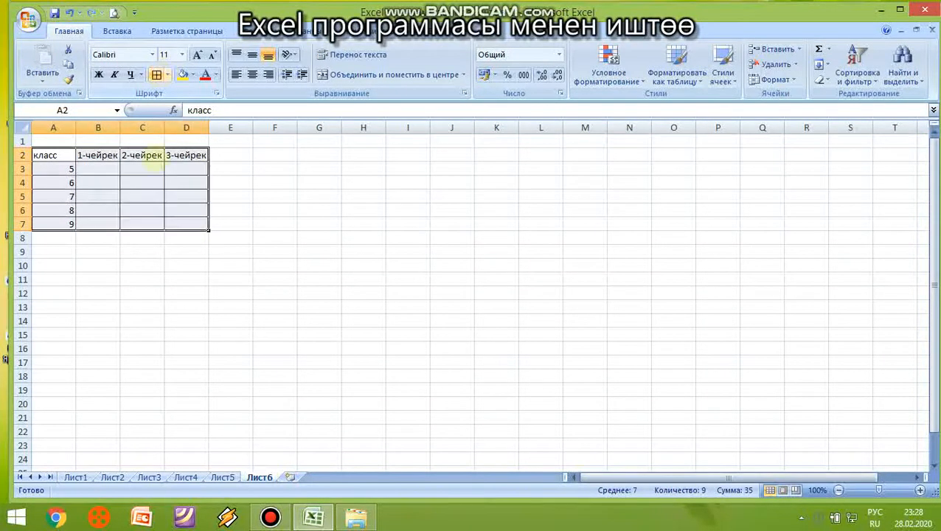
left_click(231, 197)
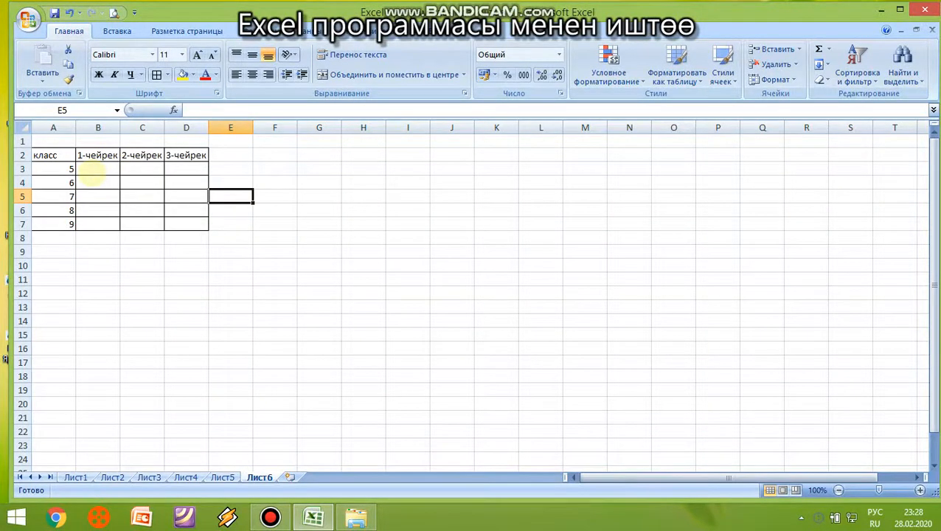
Format the empty quarter cells B3:D7 as percentages with 2 decimal places.
left_click_drag(87, 168, 193, 218)
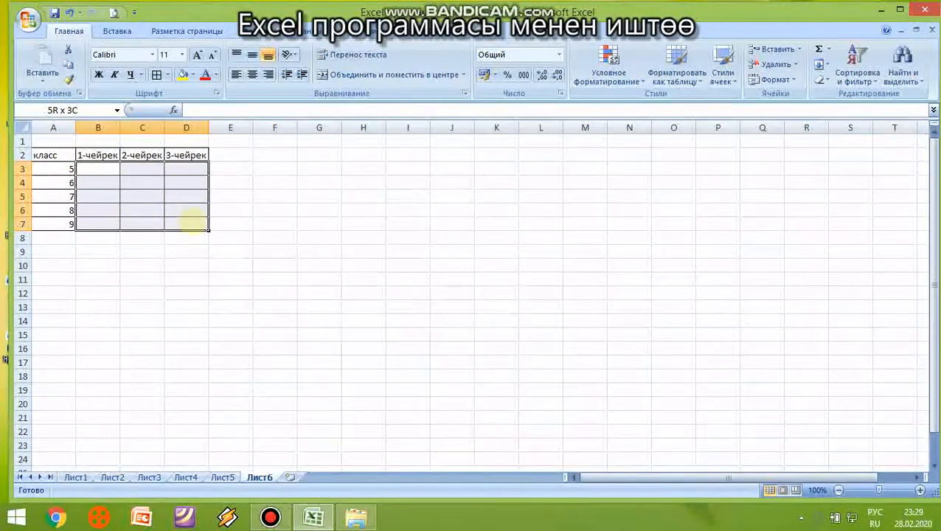
left_click_drag(190, 217, 192, 219)
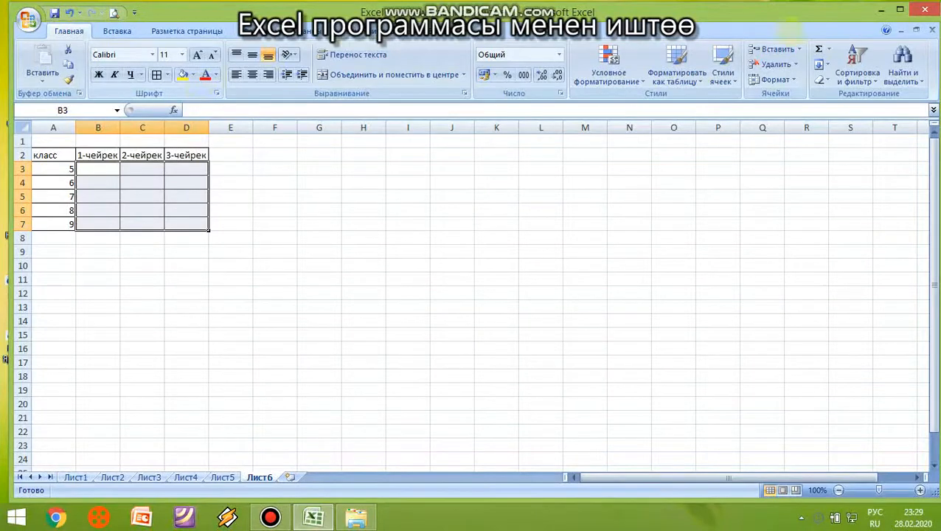
left_click(774, 79)
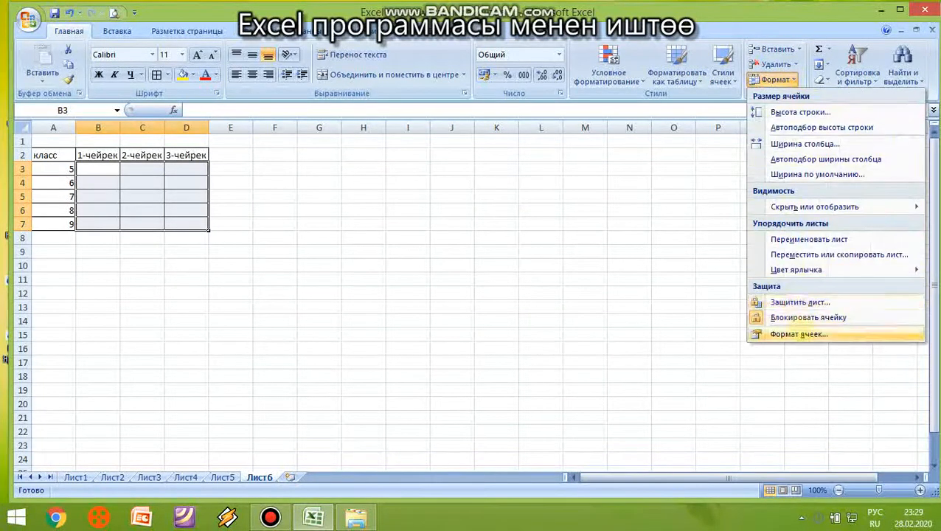
left_click(798, 333)
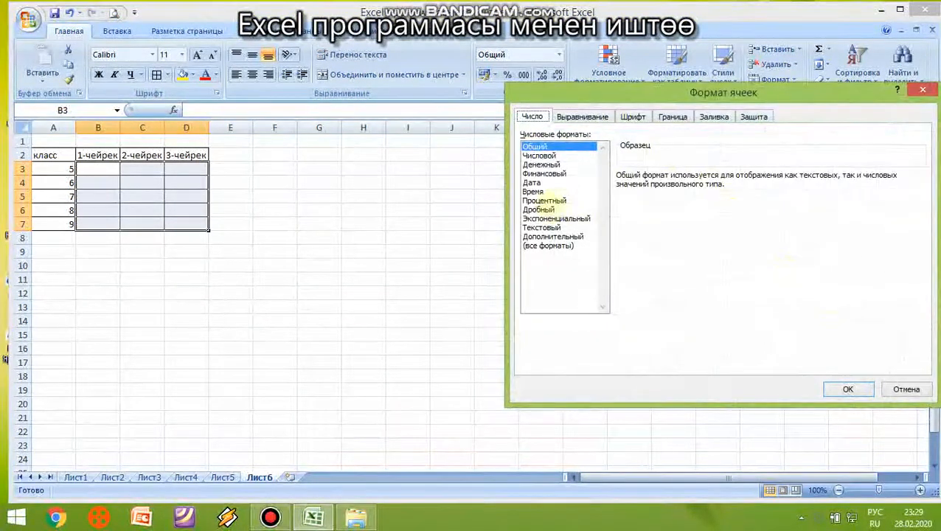
left_click(546, 201)
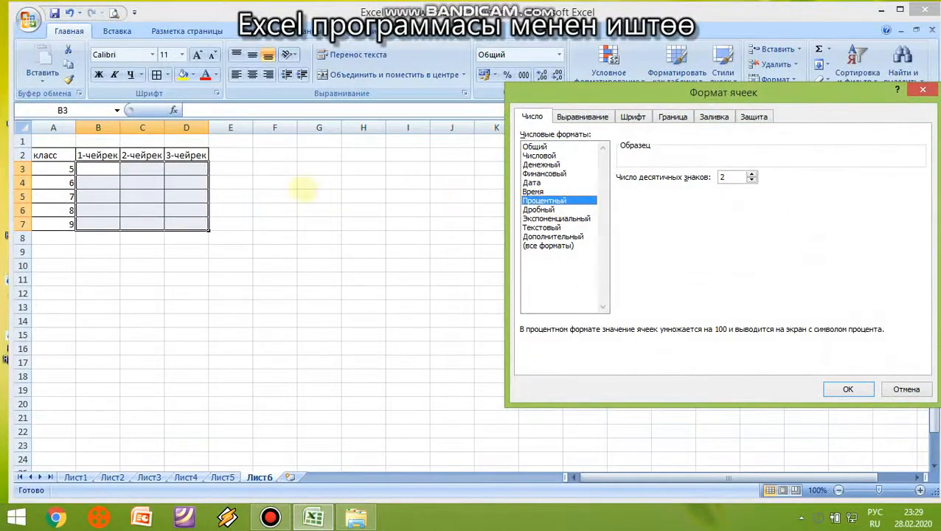
left_click(849, 389)
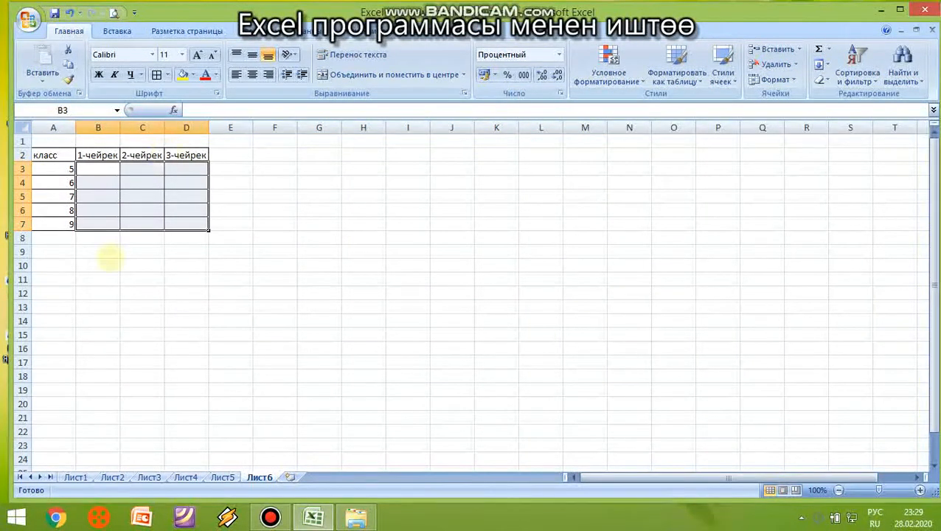
left_click(108, 262)
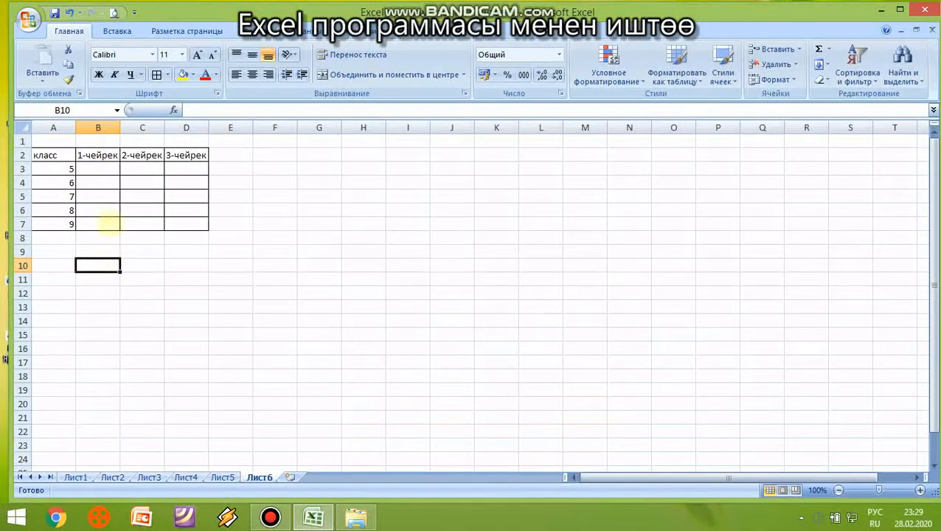
Fill in the class 5 row with 45%, 53% and 43% for quarters 1 to 3.
left_click(92, 172)
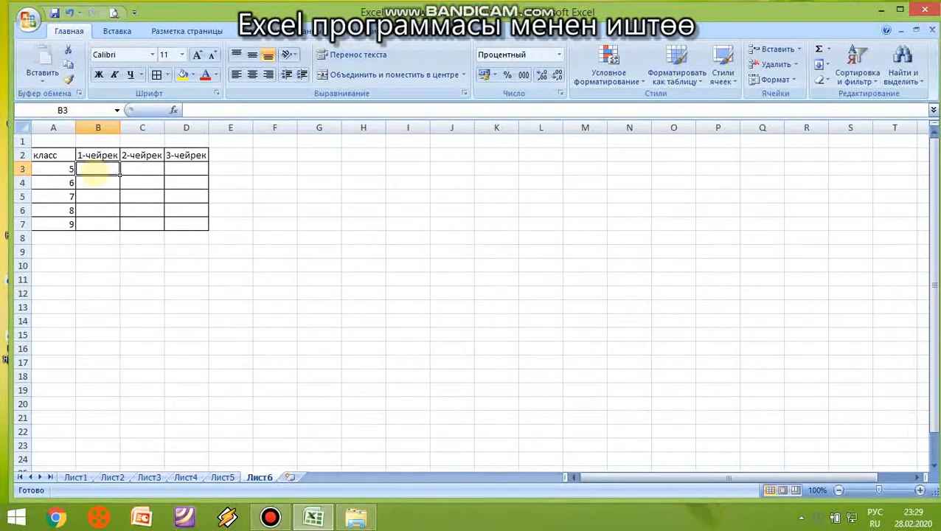
type("45%")
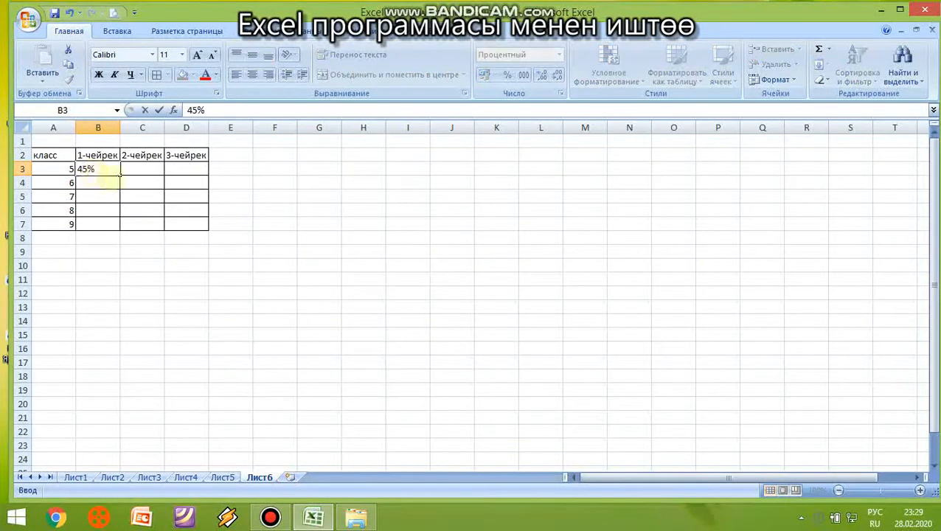
left_click(162, 172)
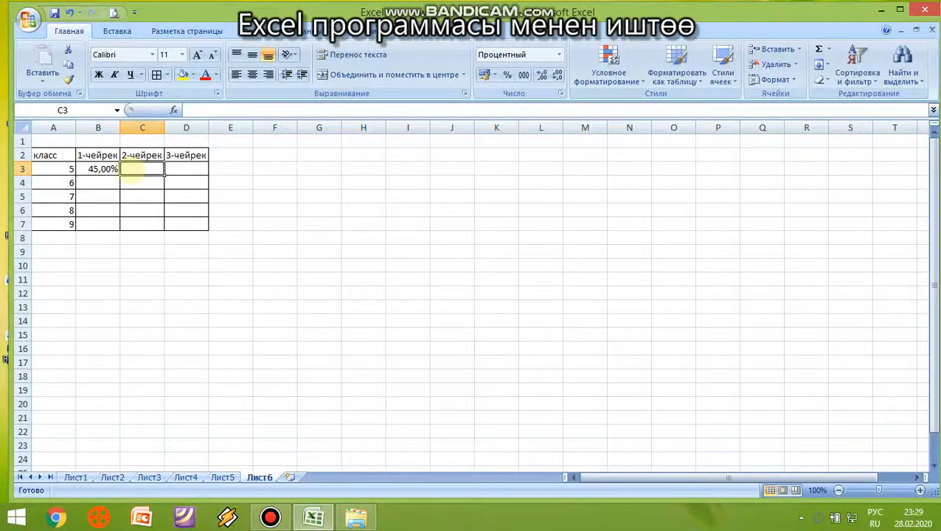
type("53%")
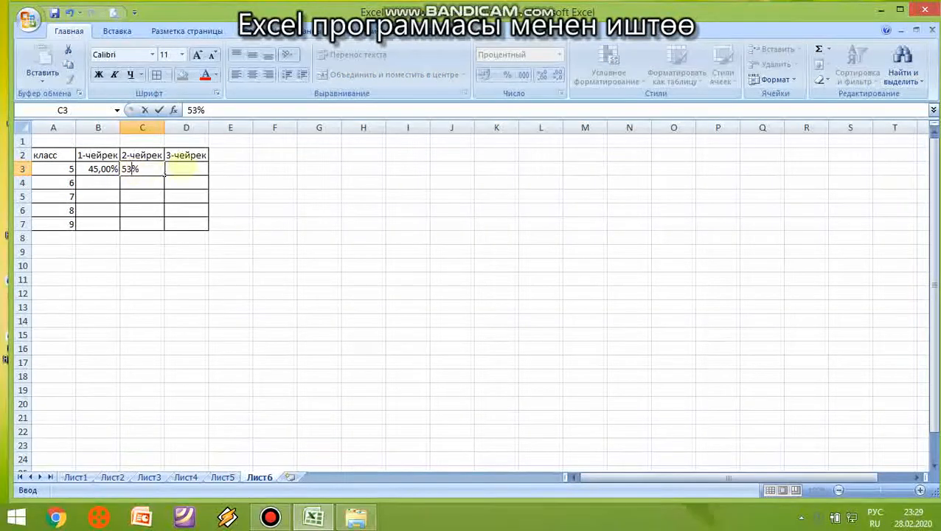
left_click(186, 169)
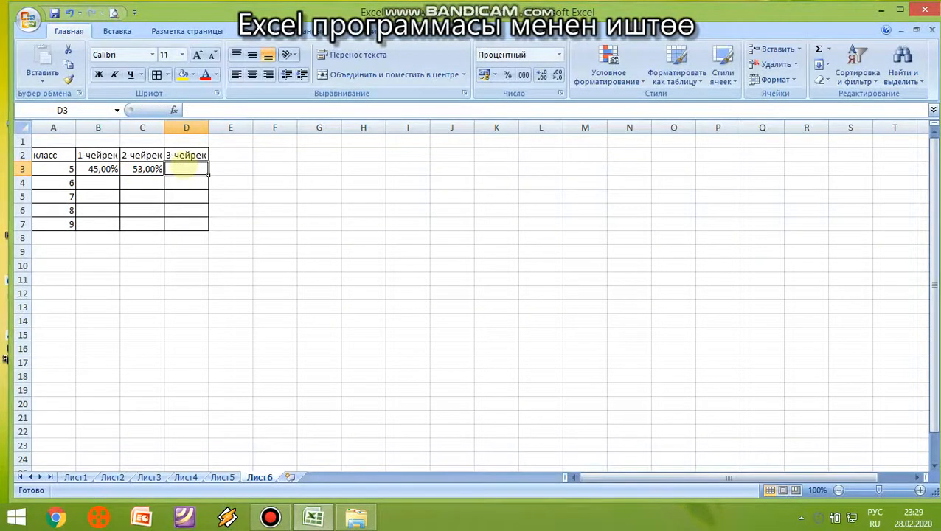
type("43%")
Fill in the class 6 row with 34%, 45% and 43% for quarters 1 to 3.
left_click(105, 185)
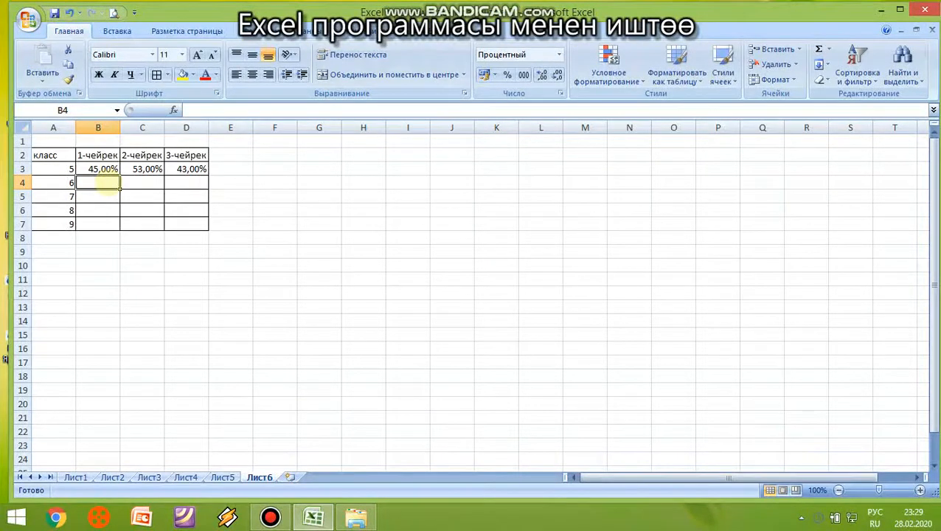
type("34%")
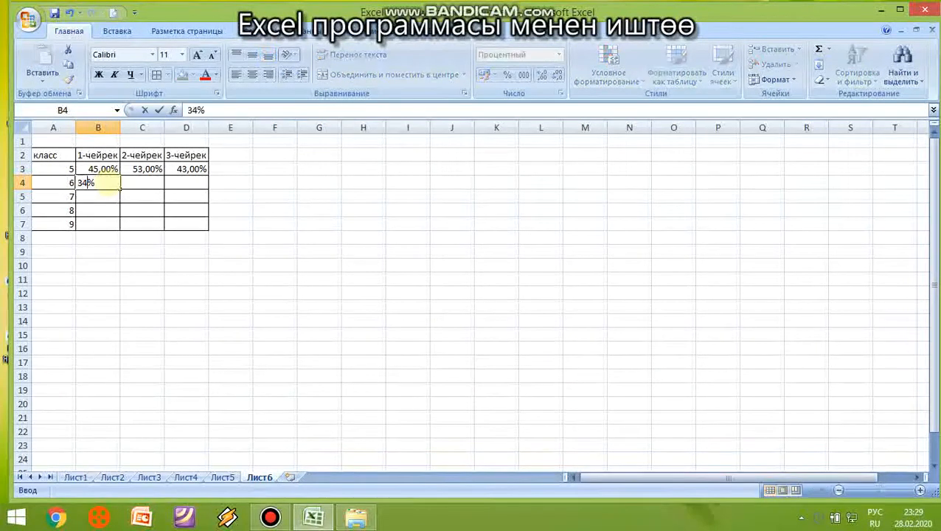
left_click(123, 184)
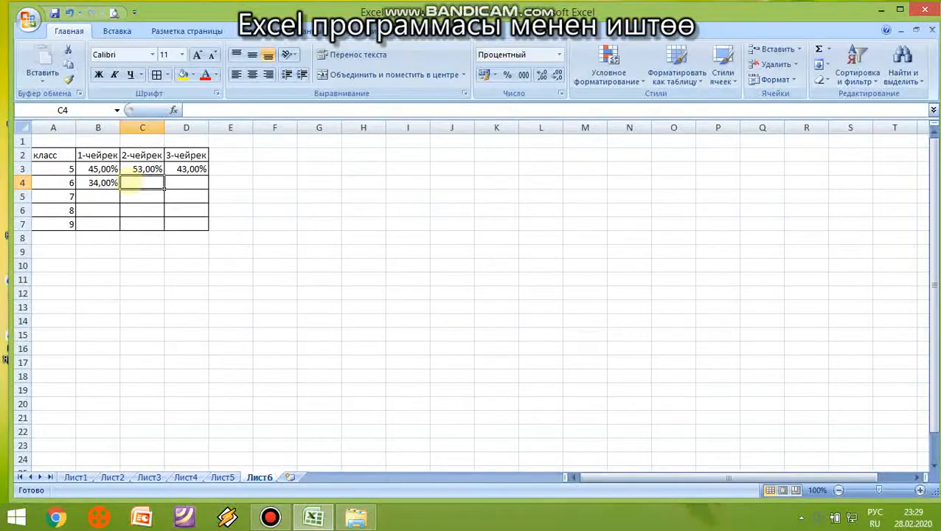
type("54")
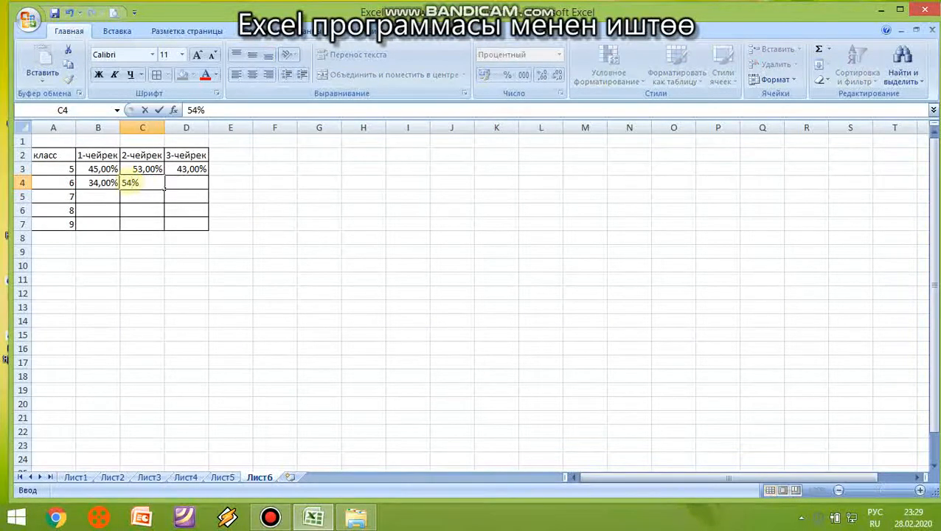
key("BackSpace")
key("BackSpace")
type("45")
left_click(188, 188)
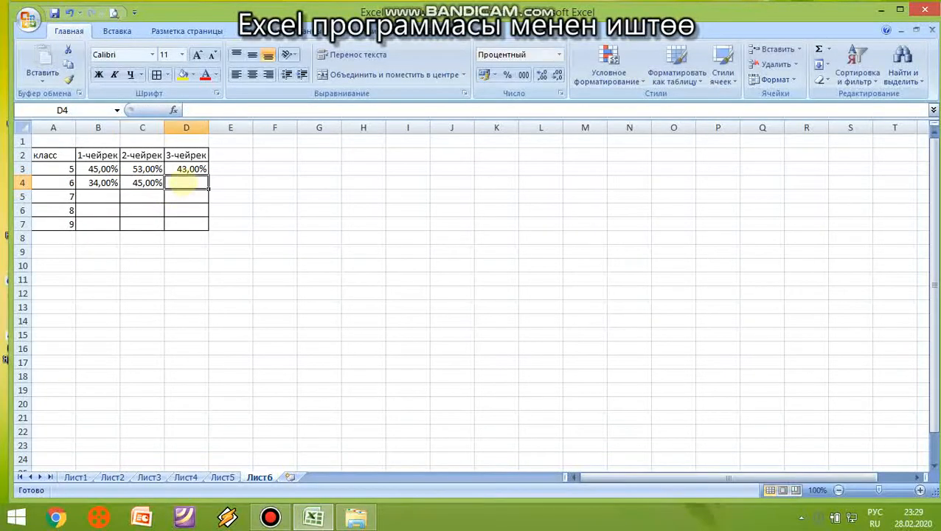
type("43%")
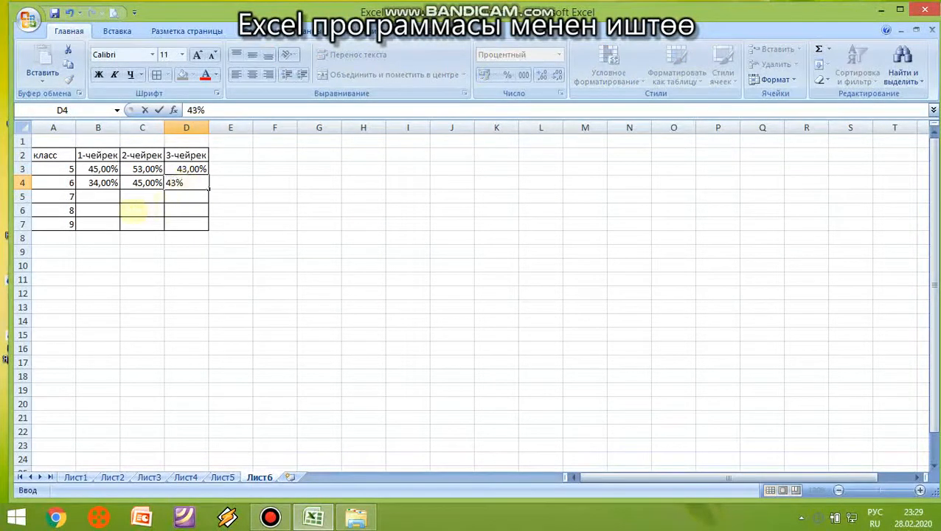
Fill in the class 7 row with 45%, 56% and 58% for quarters 1 to 3.
left_click(88, 197)
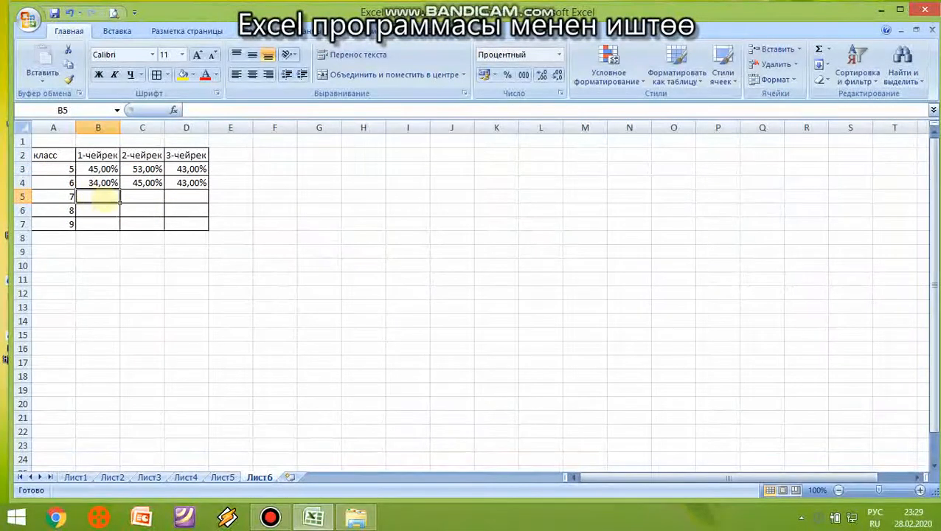
type("45%")
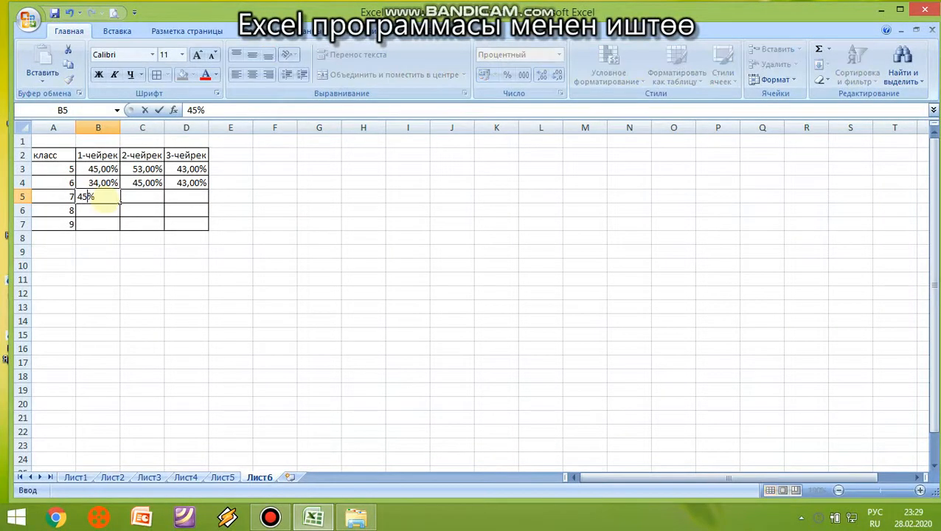
left_click(140, 201)
type("56%")
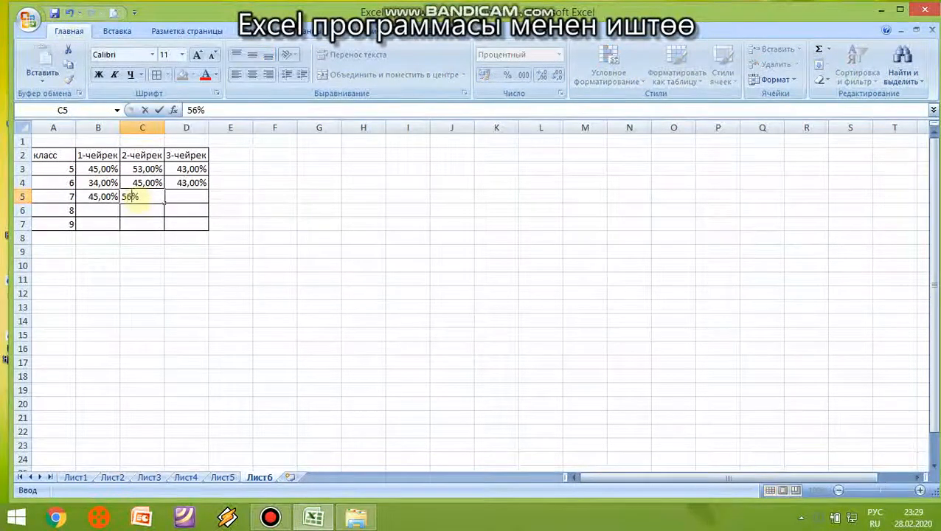
left_click(177, 205)
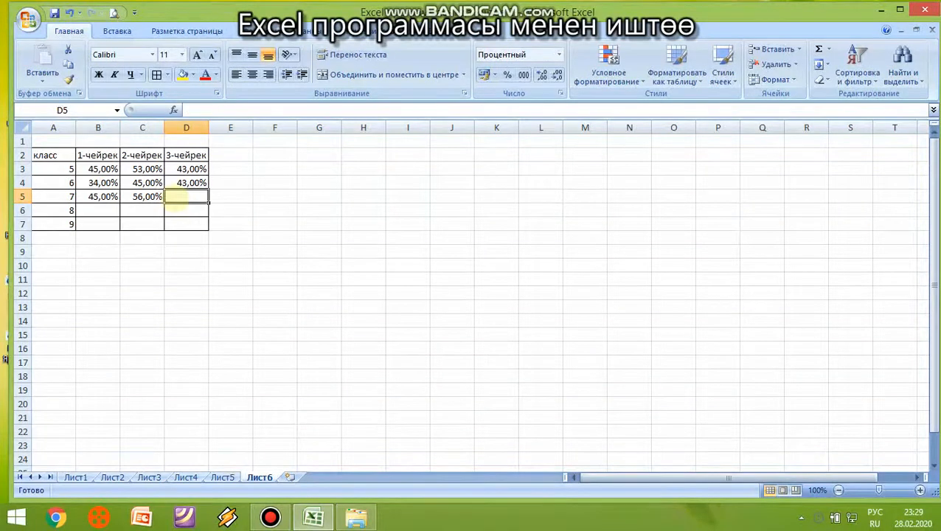
type("58")
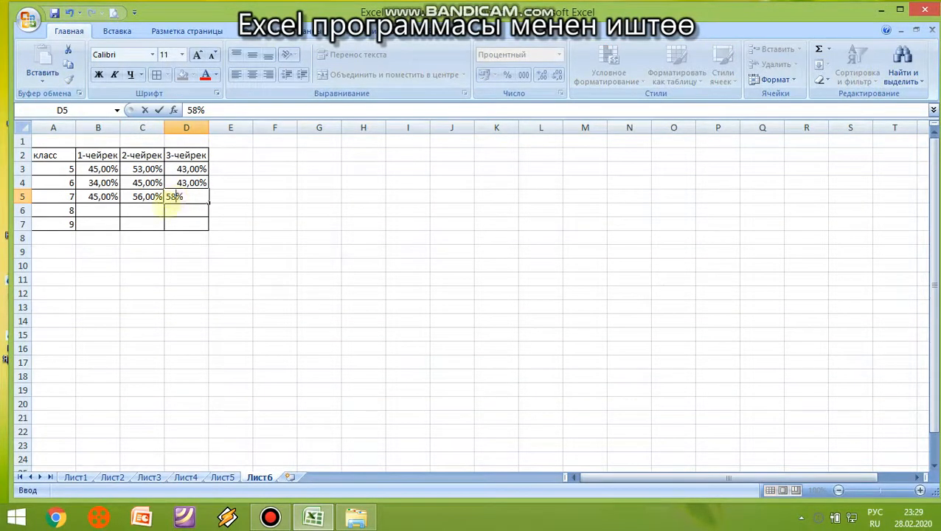
Fill in the class 8 row with 32%, 33% and 35% for quarters 1 to 3.
left_click(100, 211)
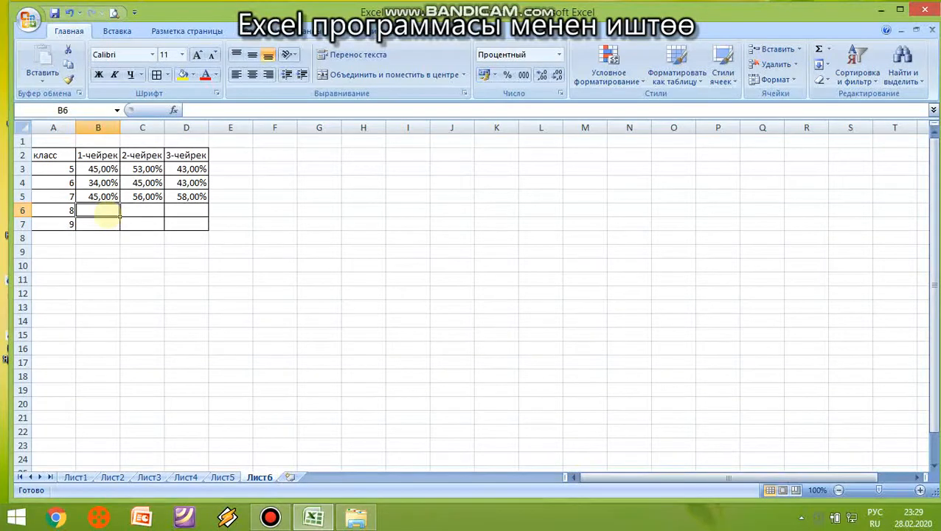
type("32")
left_click(140, 211)
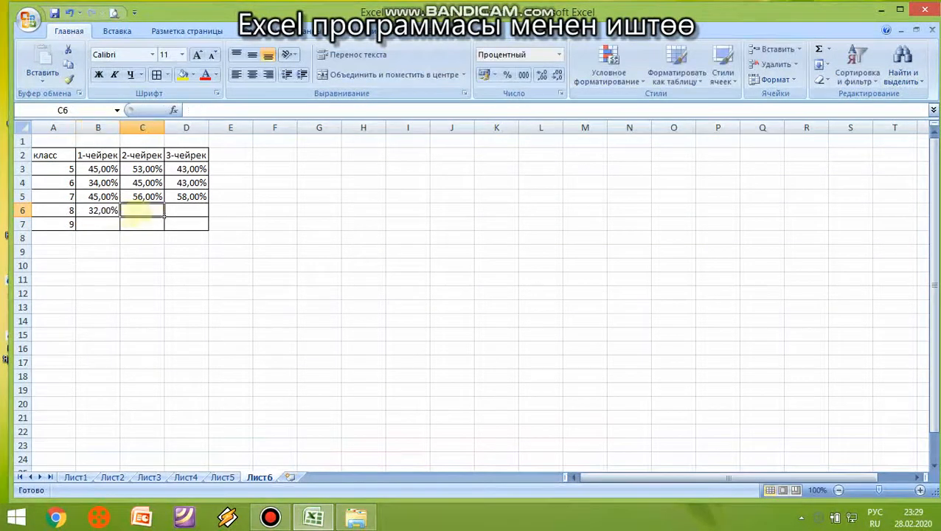
type("33")
left_click(185, 211)
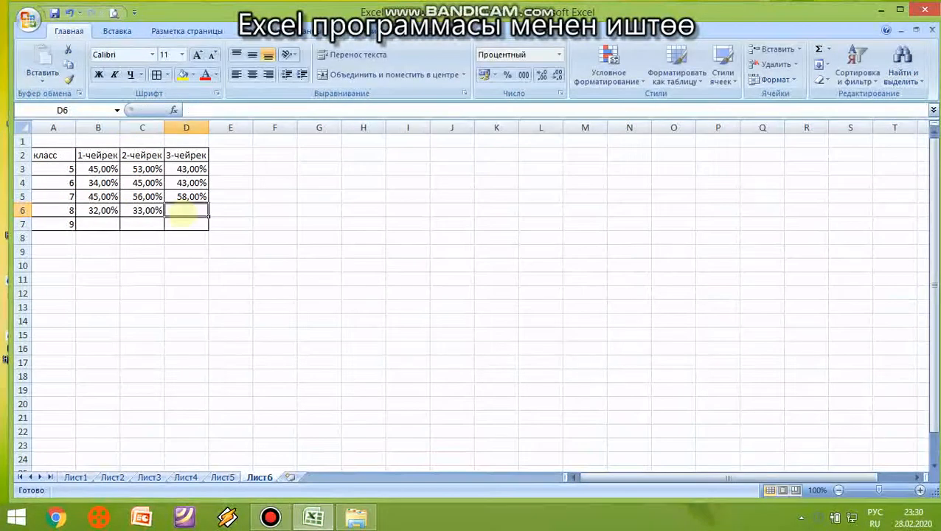
type("35")
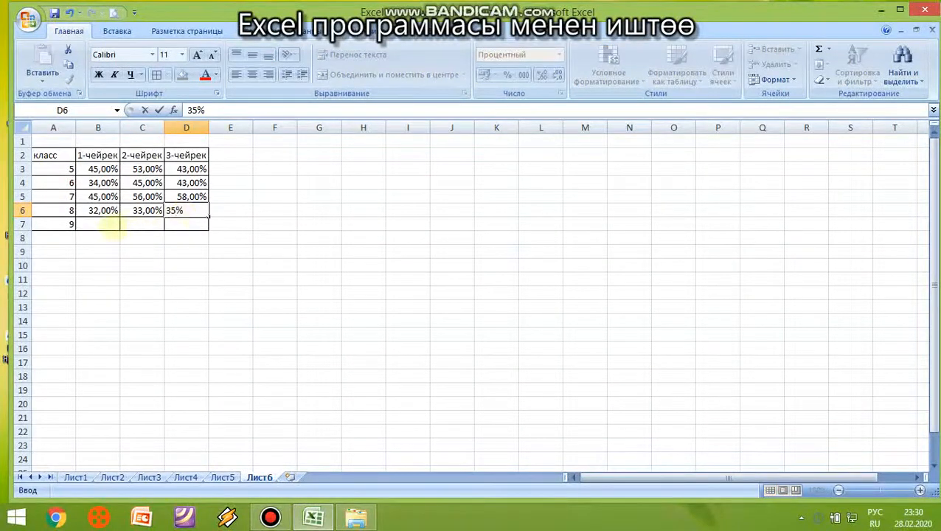
Fill in the class 9 row with 34%, 32% and 35% for quarters 1 to 3.
left_click(111, 225)
type("34")
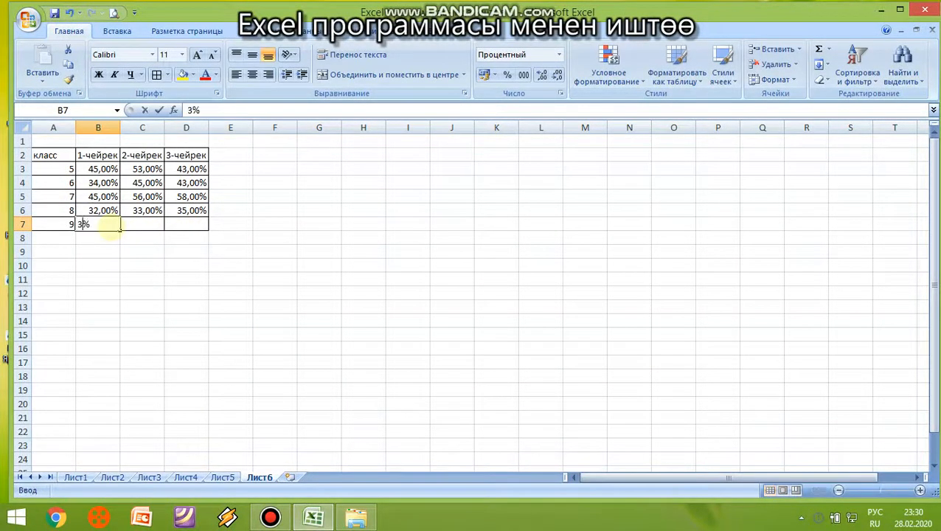
left_click(140, 225)
type("32")
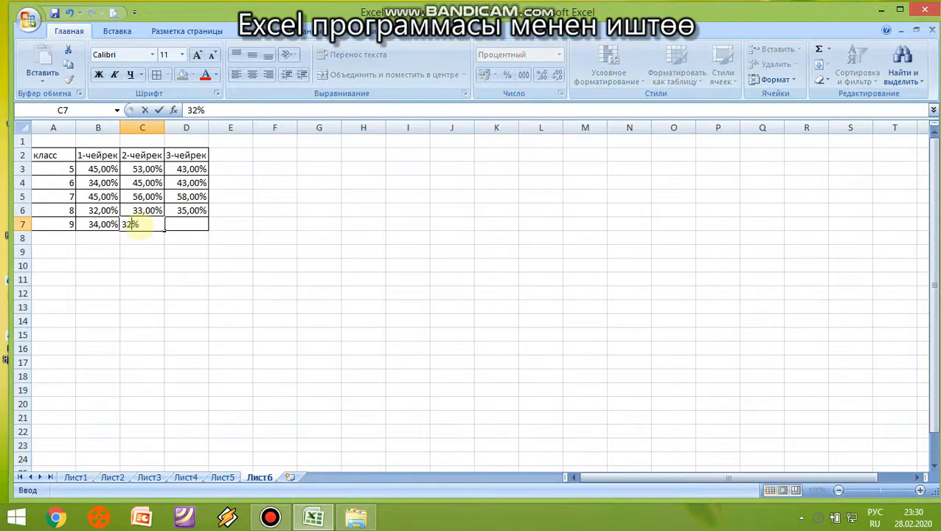
left_click(186, 225)
type("35")
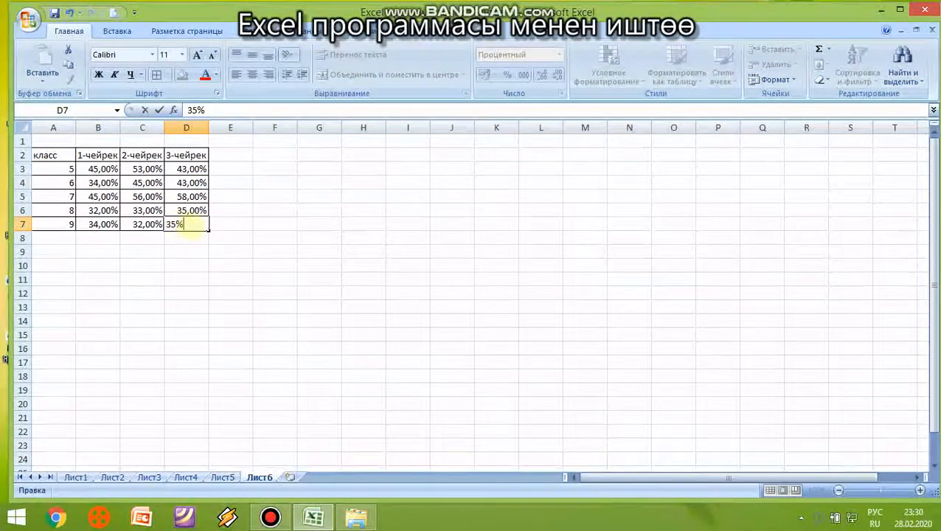
Insert a 2-D stacked column chart from the класс and 1-чейрек columns and move it up and away from the table.
left_click(236, 222)
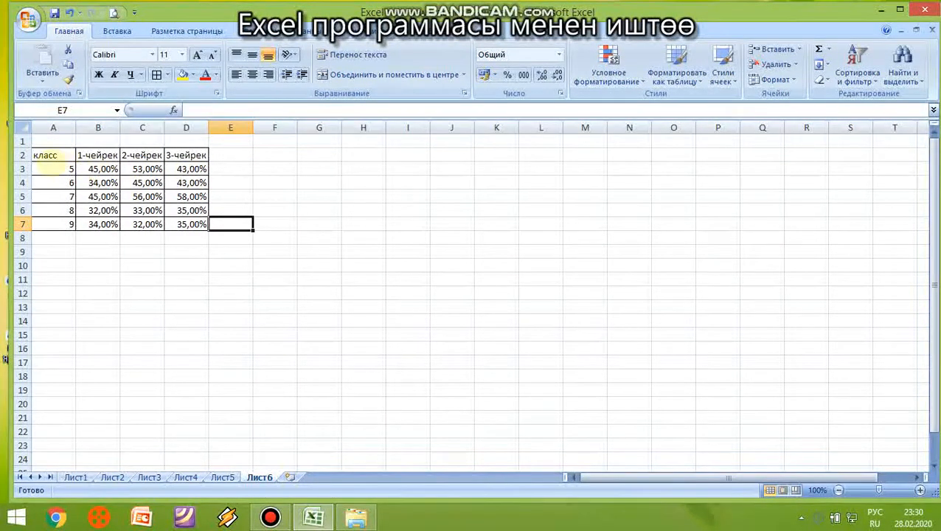
left_click_drag(45, 156, 103, 225)
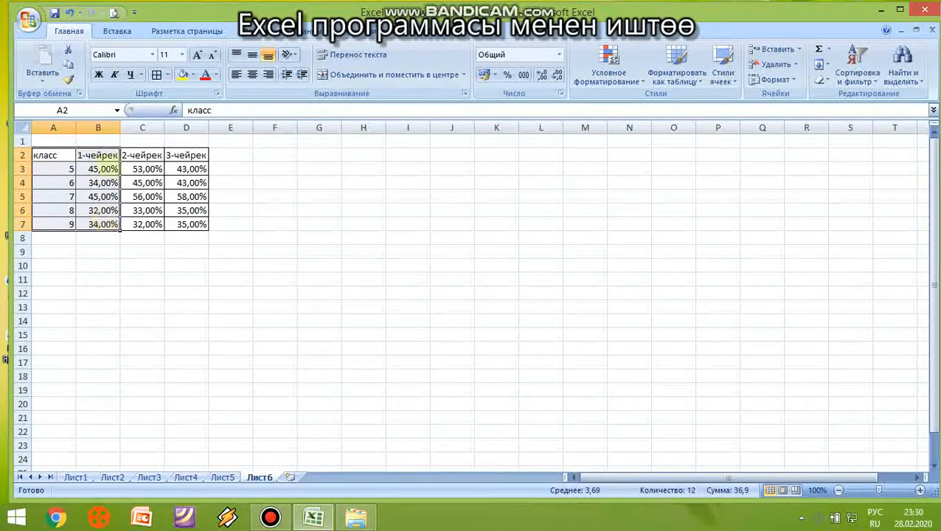
left_click(117, 31)
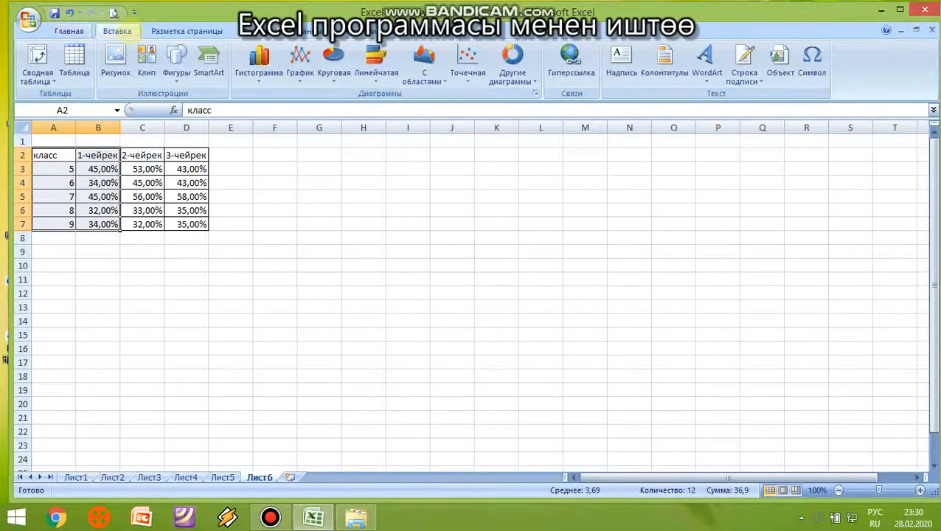
left_click(258, 65)
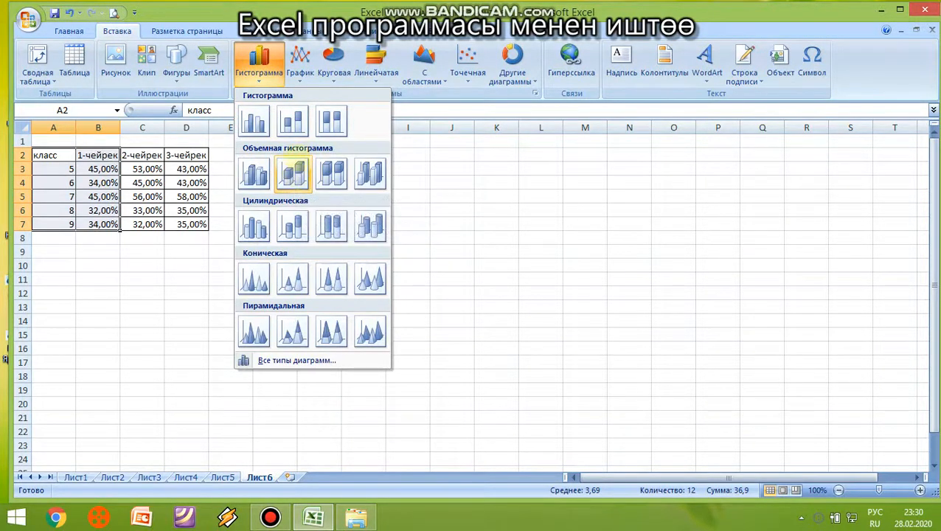
left_click(293, 122)
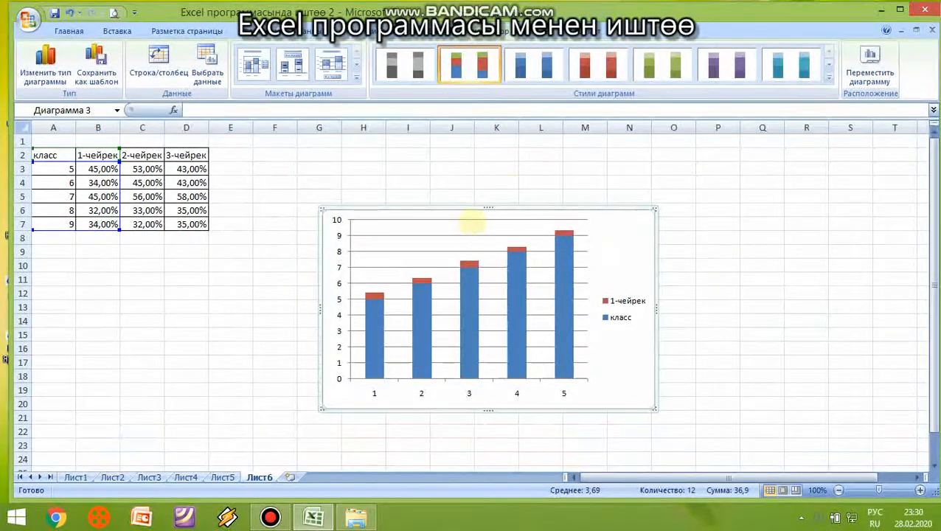
left_click(472, 221)
left_click_drag(483, 205, 670, 153)
left_click(185, 266)
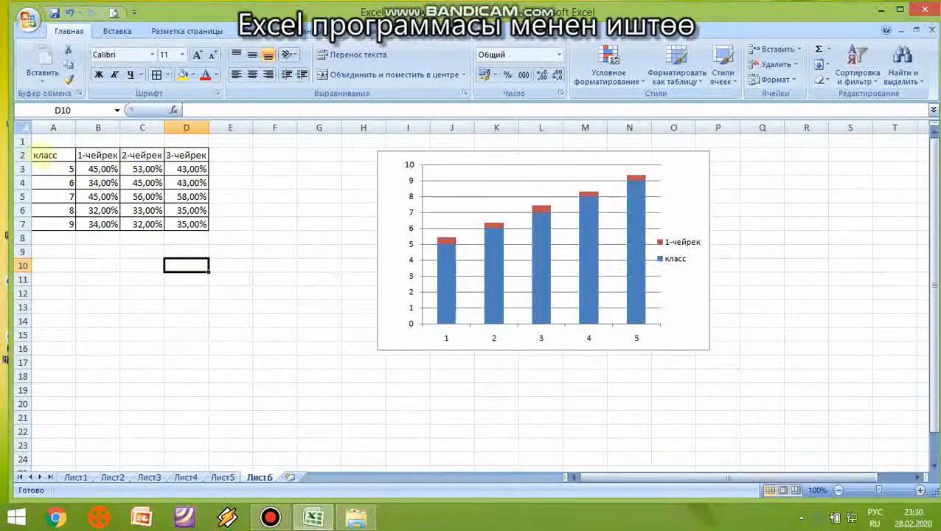
Insert a 3-D 100% stacked column chart from the класс and 2-чейрек columns and shift it farther from the table.
left_click_drag(63, 157, 74, 228)
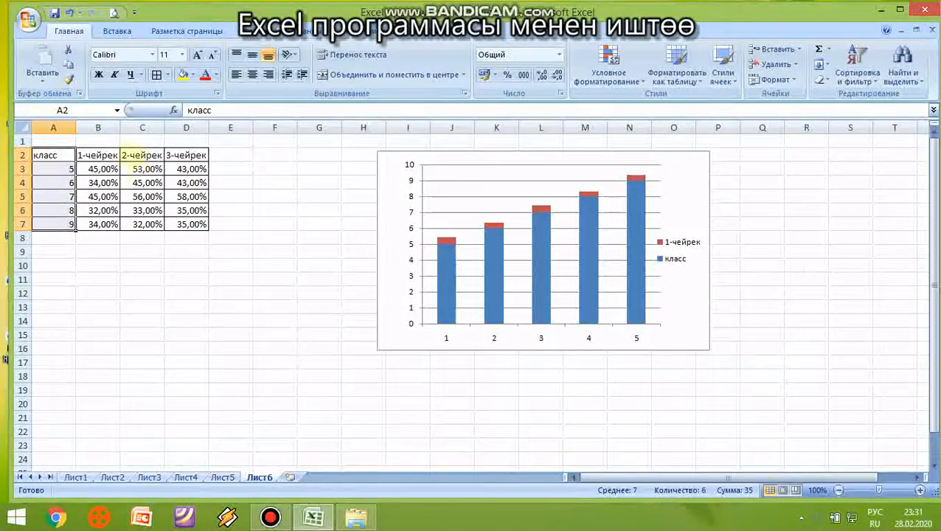
left_click_drag(136, 155, 151, 224)
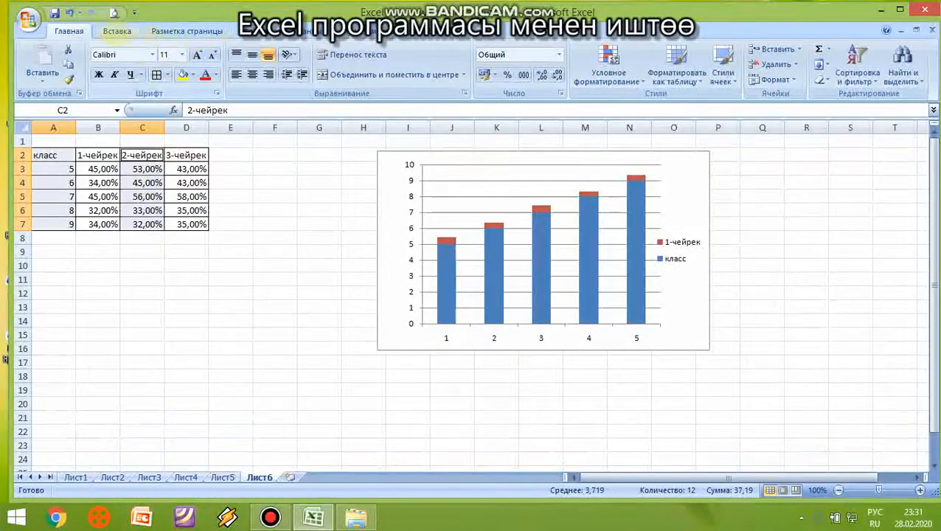
left_click(117, 31)
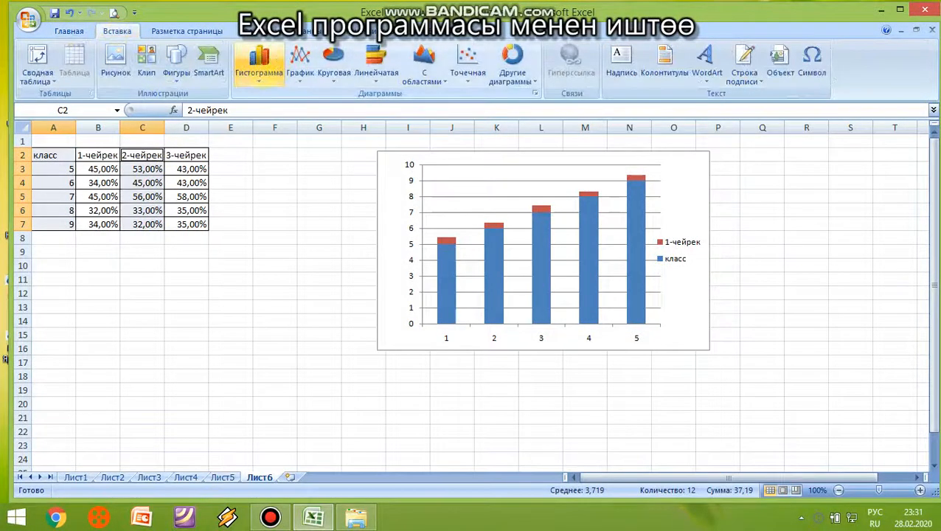
left_click(258, 65)
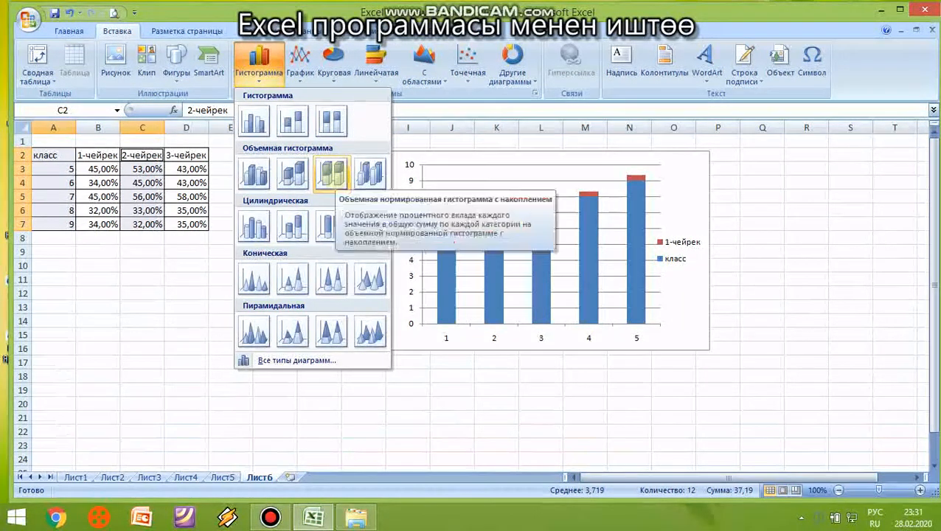
left_click(331, 173)
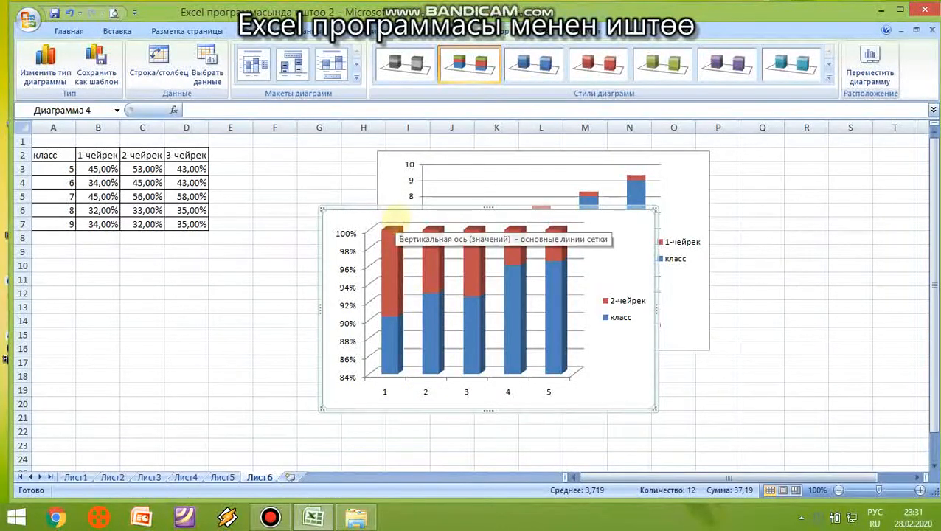
left_click_drag(346, 216, 477, 224)
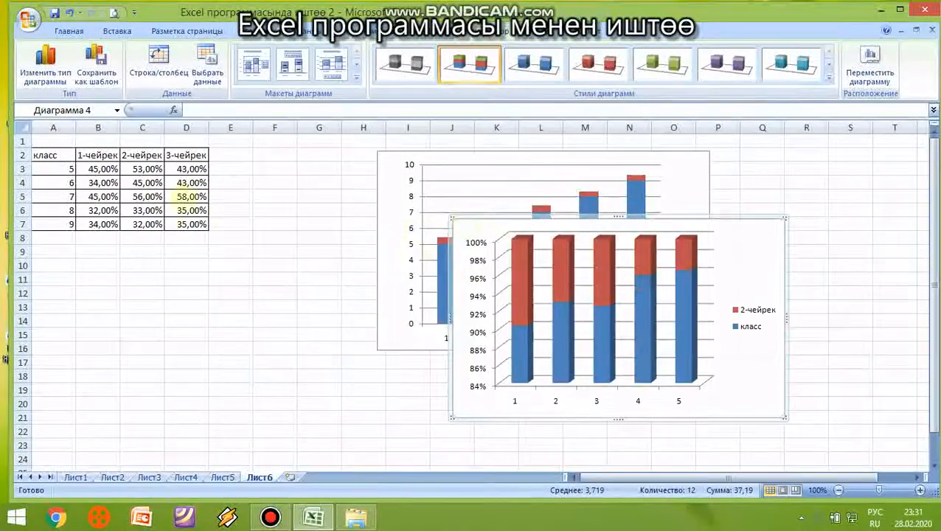
left_click(154, 250)
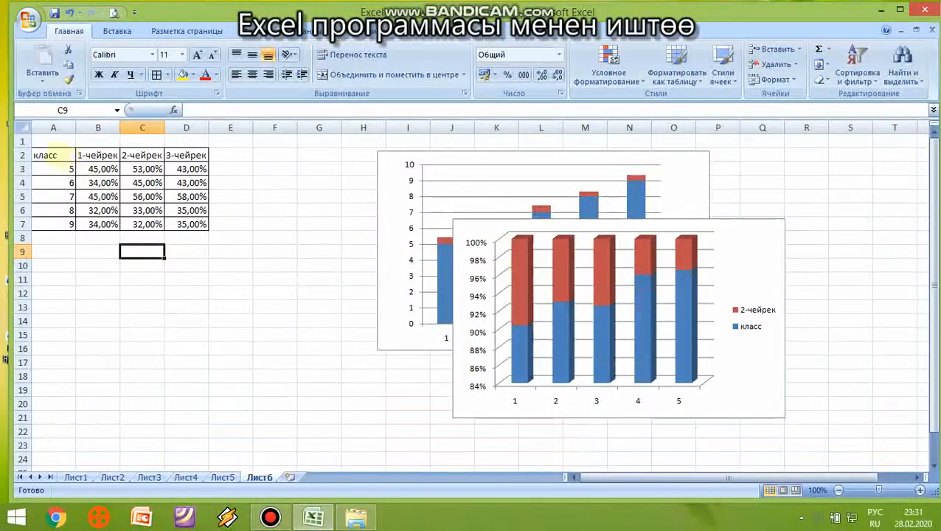
Select the класс and 3-чейрек columns of the table together, including their headings.
left_click(73, 157)
left_click_drag(75, 157, 75, 227)
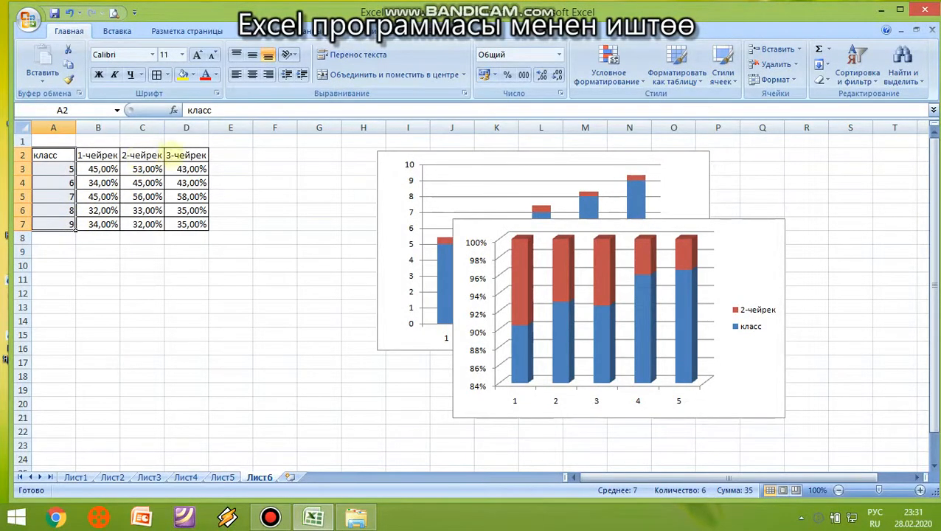
left_click_drag(177, 151, 193, 223)
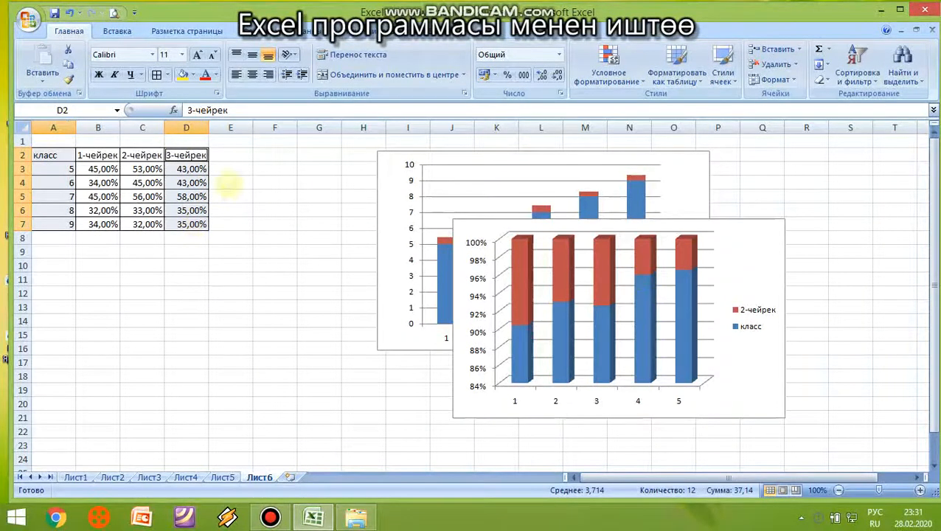
left_click(117, 31)
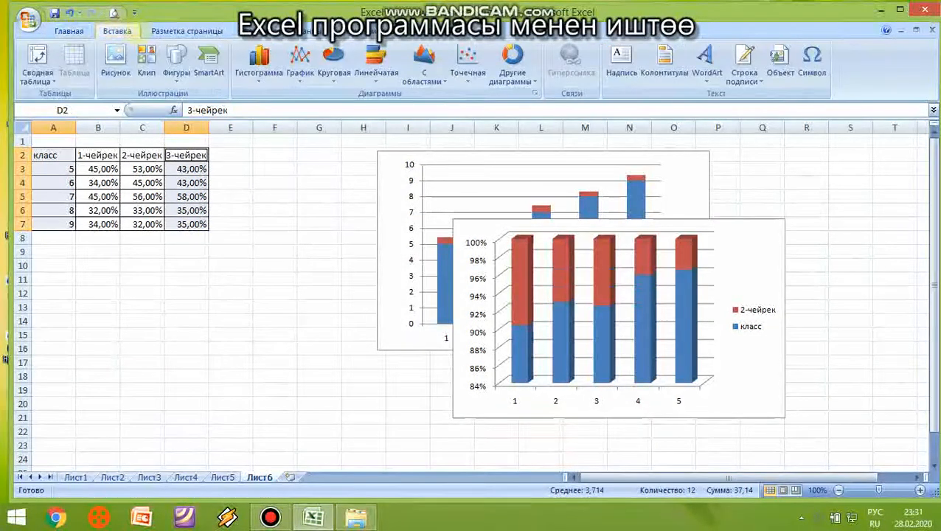
left_click(258, 62)
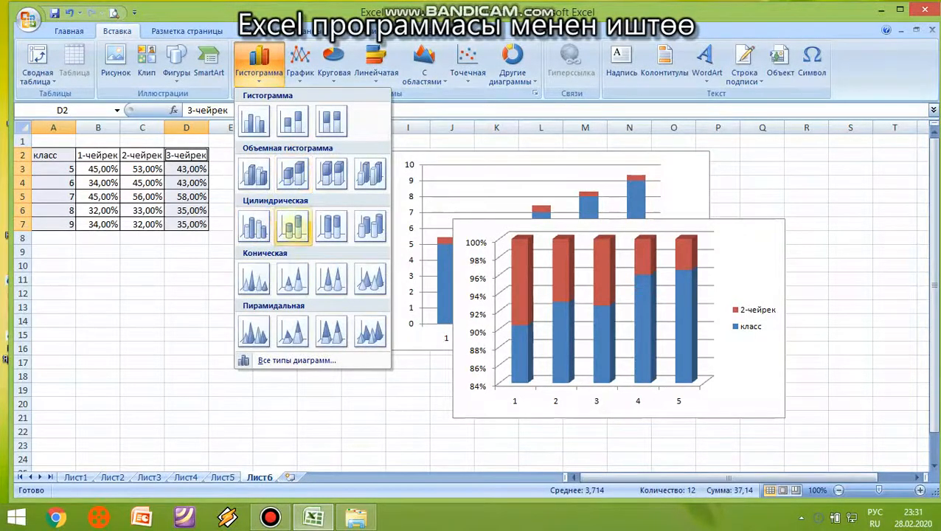
left_click(292, 226)
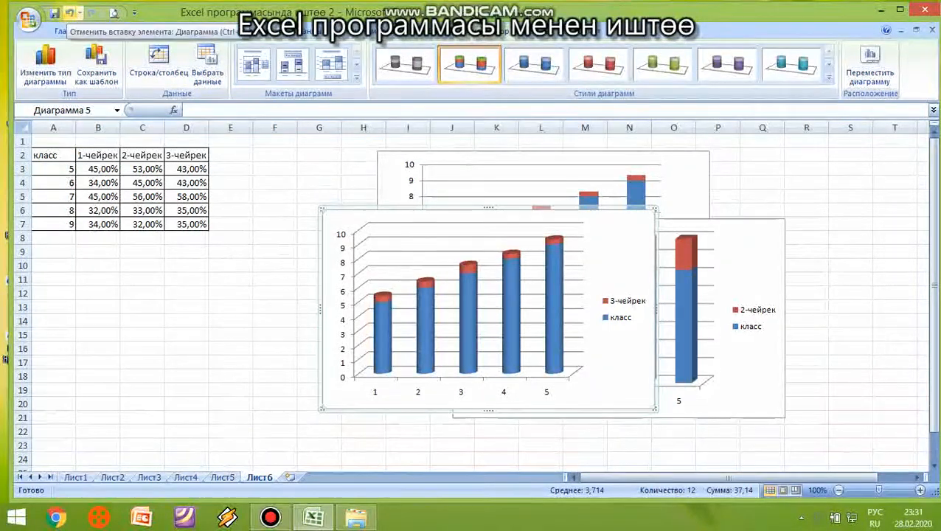
left_click(69, 12)
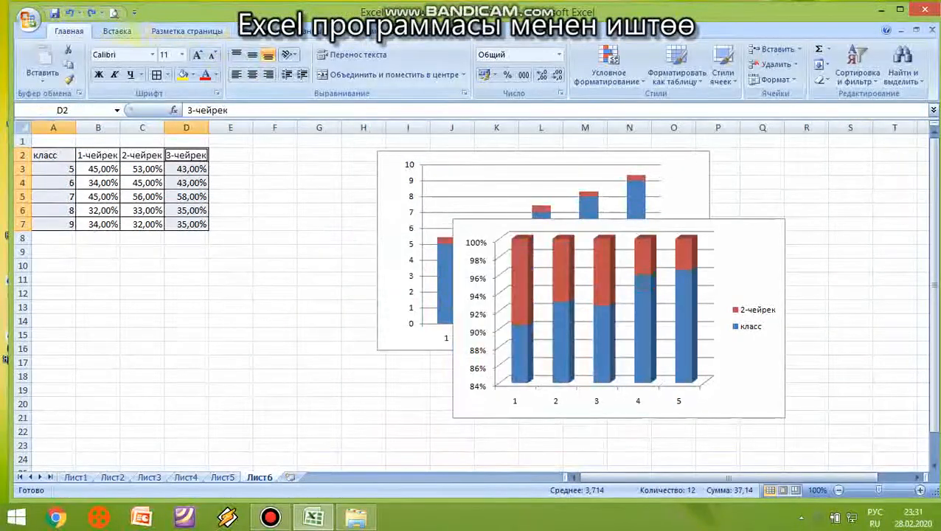
Insert a 3-D 100% stacked column chart from the selected класс and 3-чейрек data.
left_click(117, 31)
left_click(259, 62)
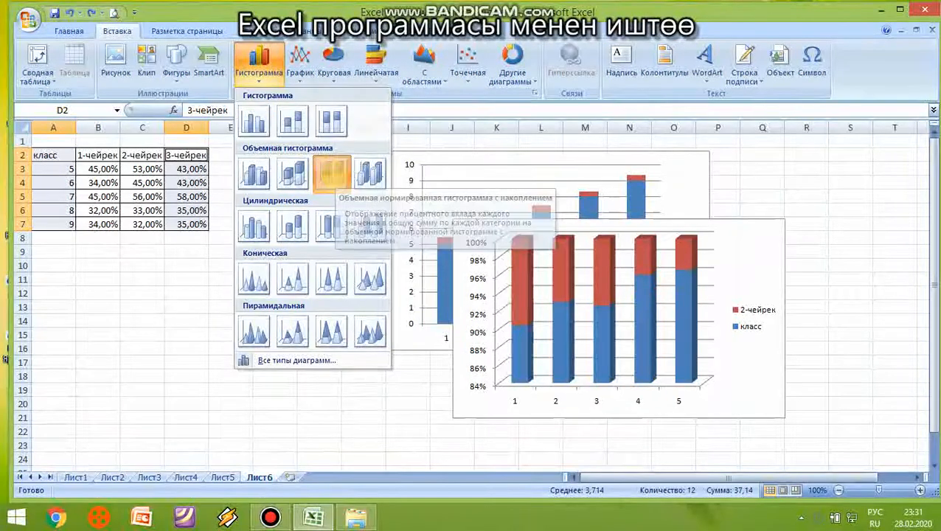
left_click(331, 174)
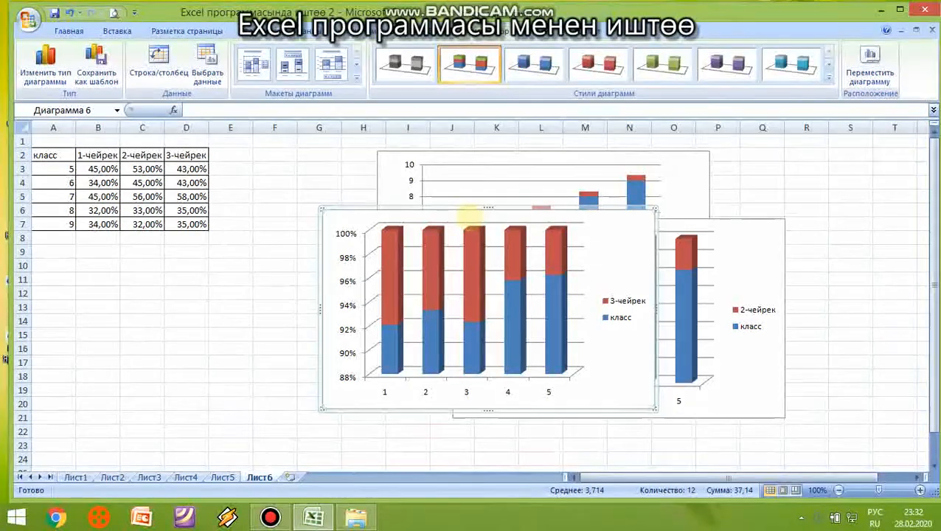
Spread the overlapping charts by moving the 3-чейрек chart down below the table and the 2-чейрек chart toward the sheet's outer columns.
left_click_drag(466, 215, 422, 211)
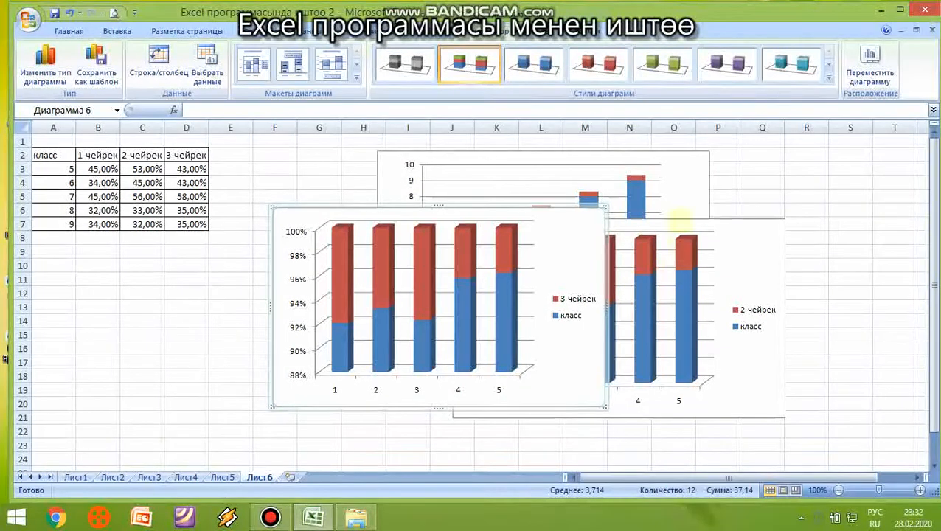
left_click_drag(727, 228, 863, 223)
left_click(594, 154)
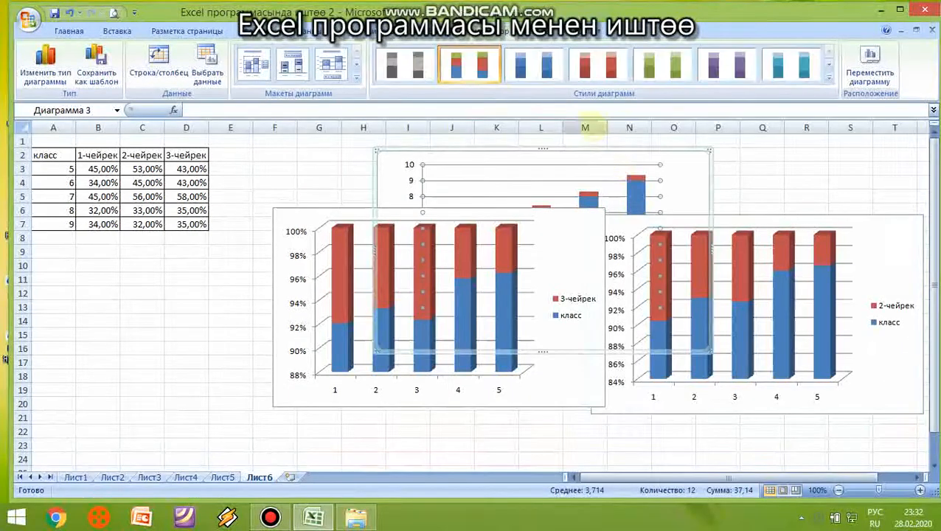
left_click_drag(558, 228, 500, 293)
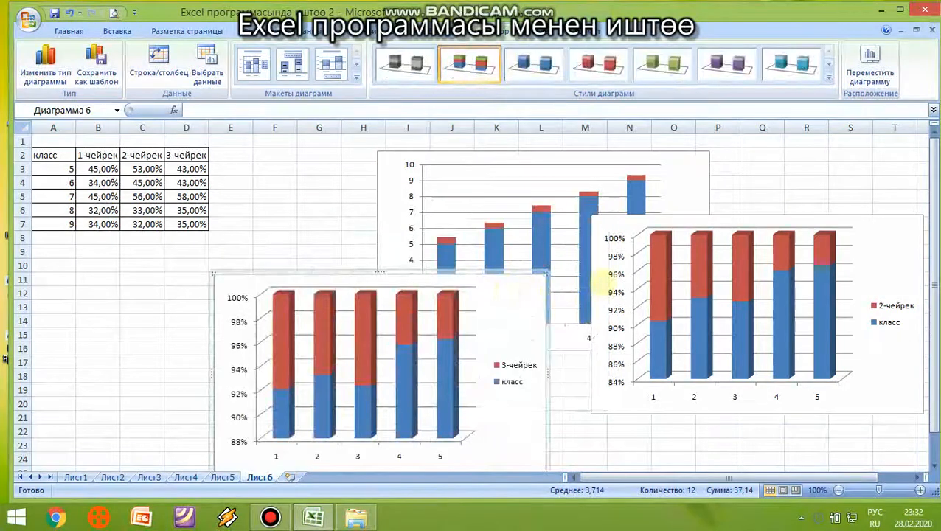